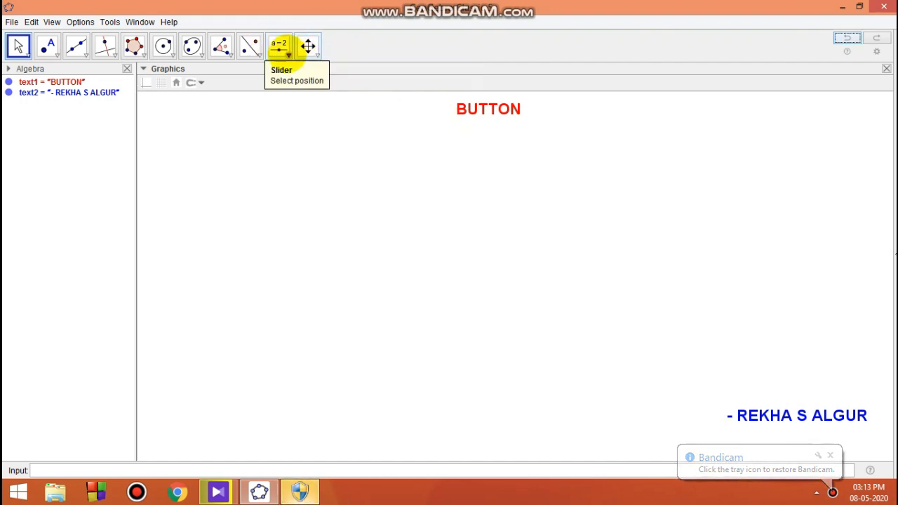
click(288, 52)
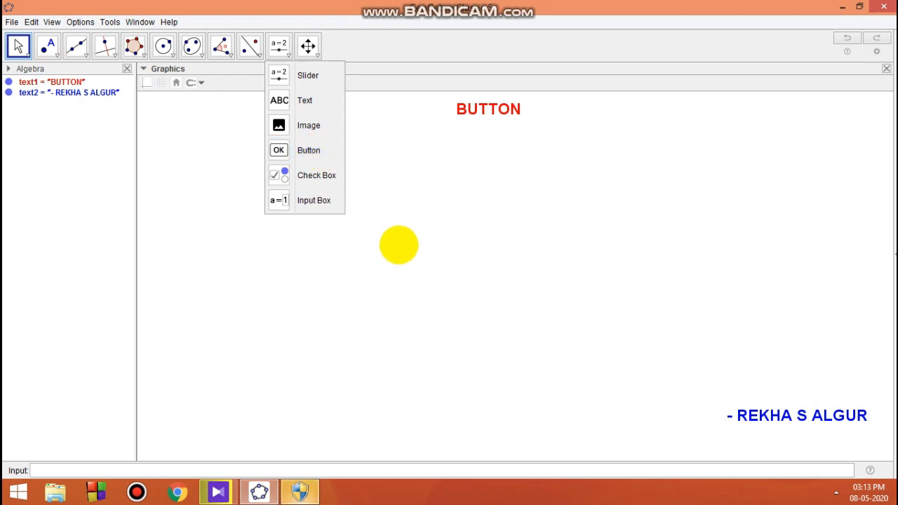
click(398, 245)
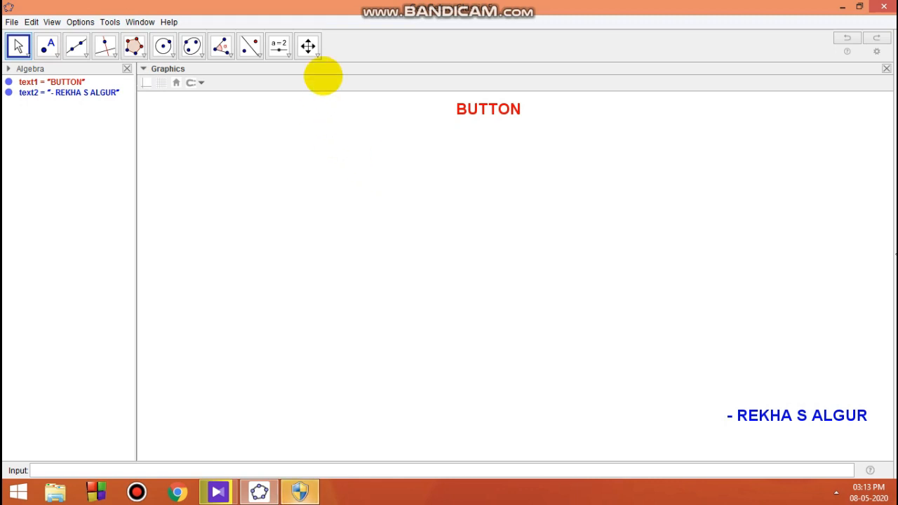
Create a number slider ranging from 3 to 8 with increment 1 near the top right of the graphics view
click(288, 54)
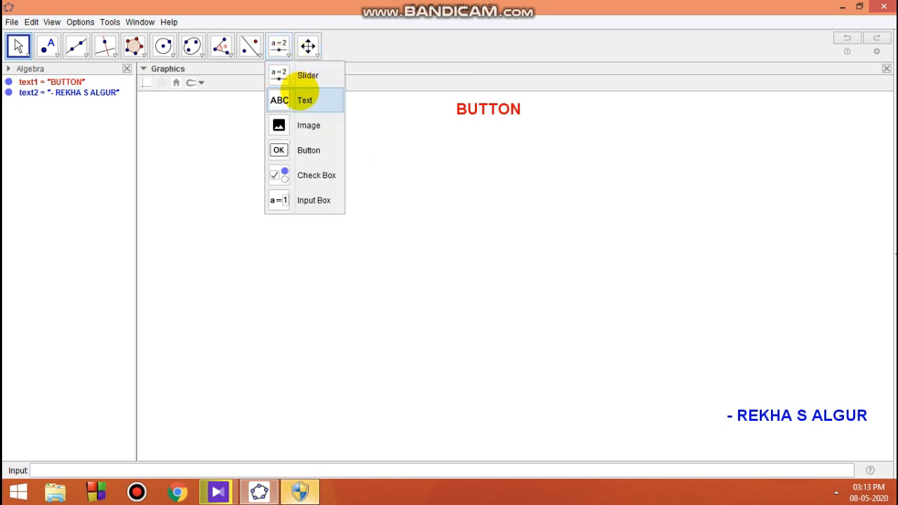
click(305, 73)
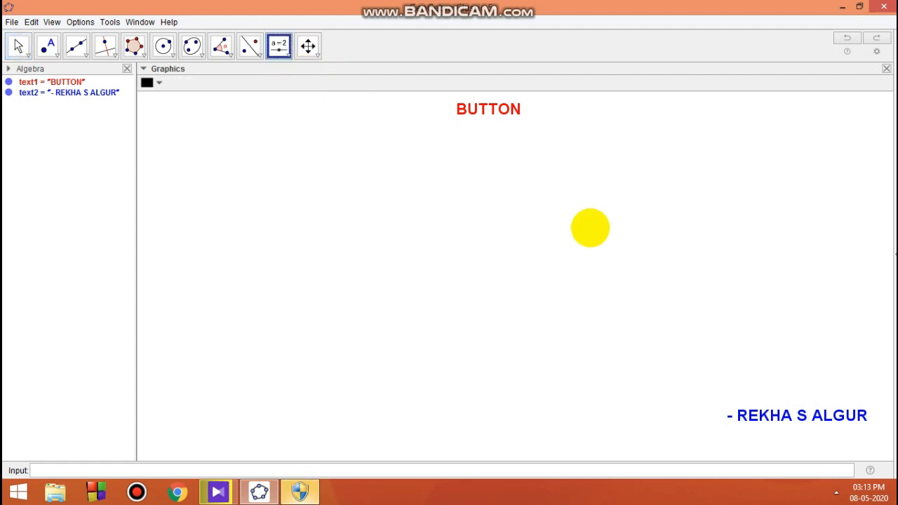
click(684, 123)
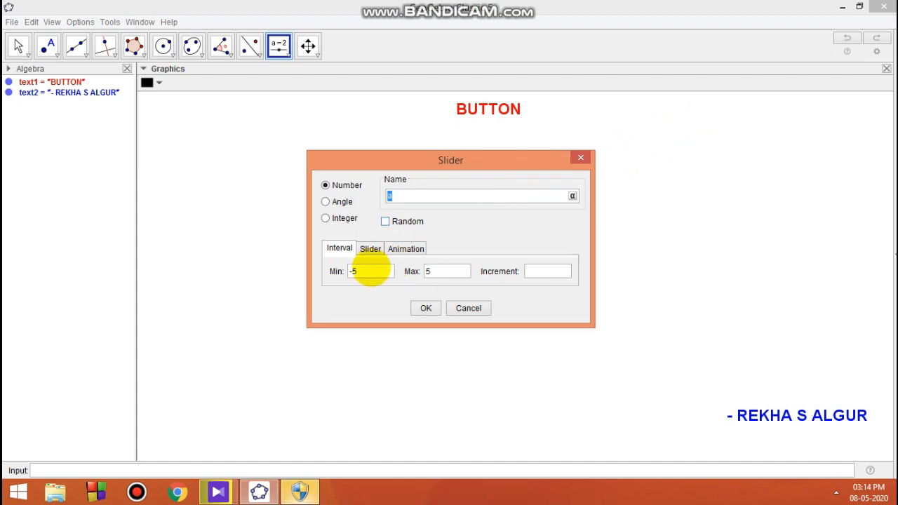
click(369, 271)
key(BackSpace)
key(BackSpace)
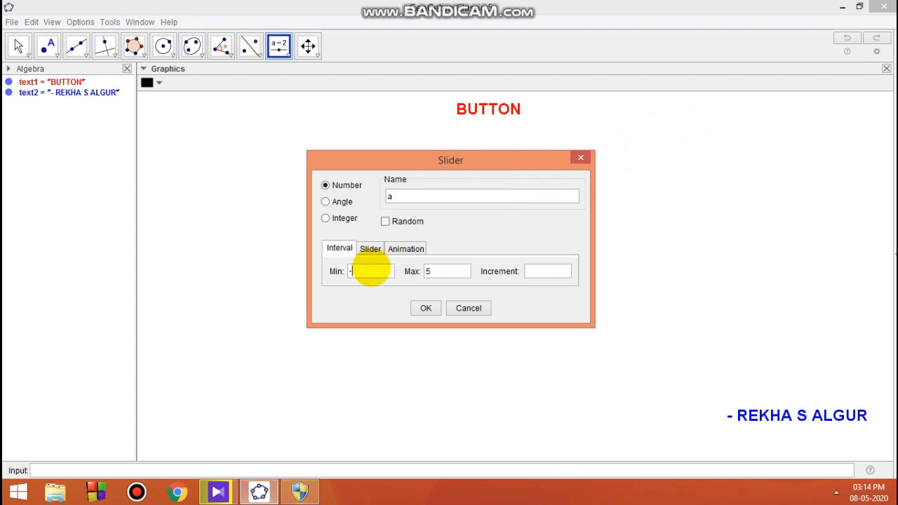
text(3)
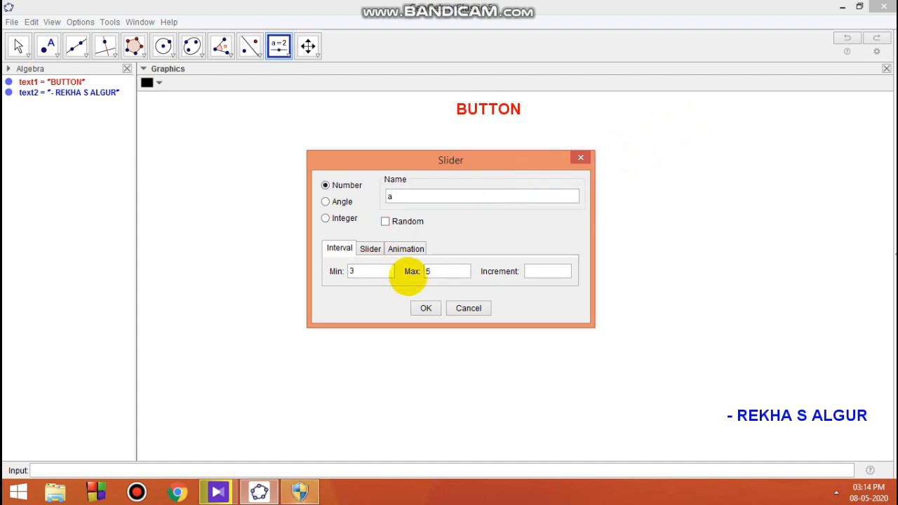
click(437, 271)
key(BackSpace)
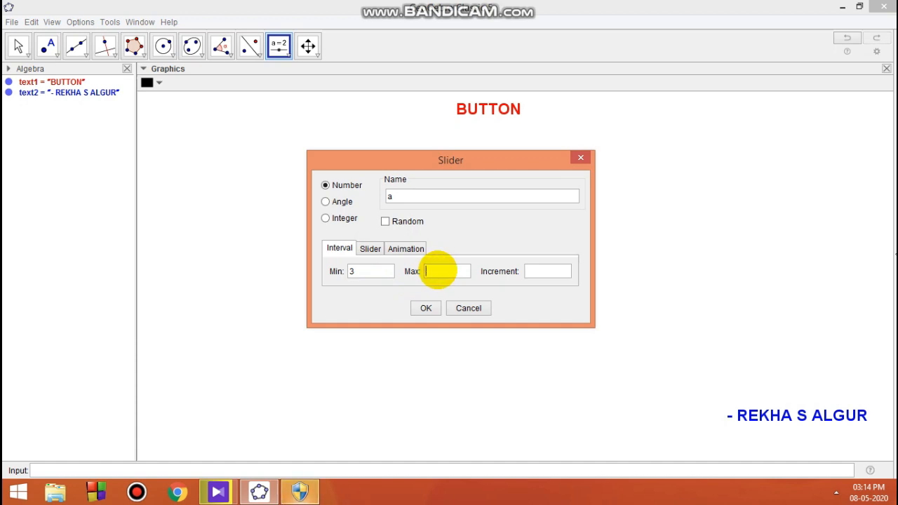
text(8)
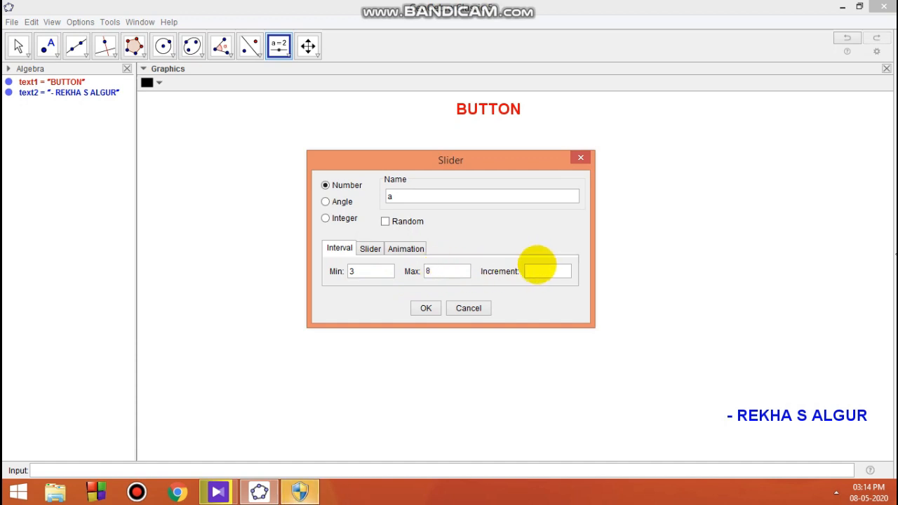
click(539, 270)
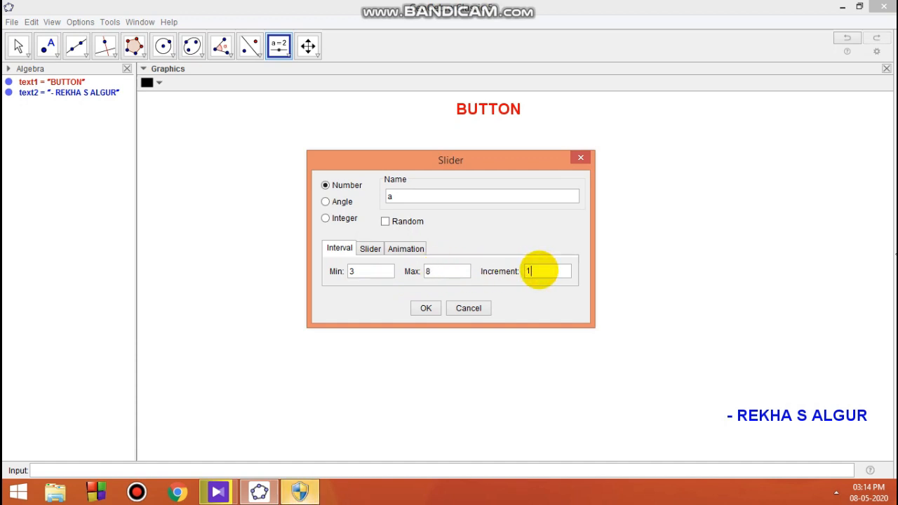
click(426, 308)
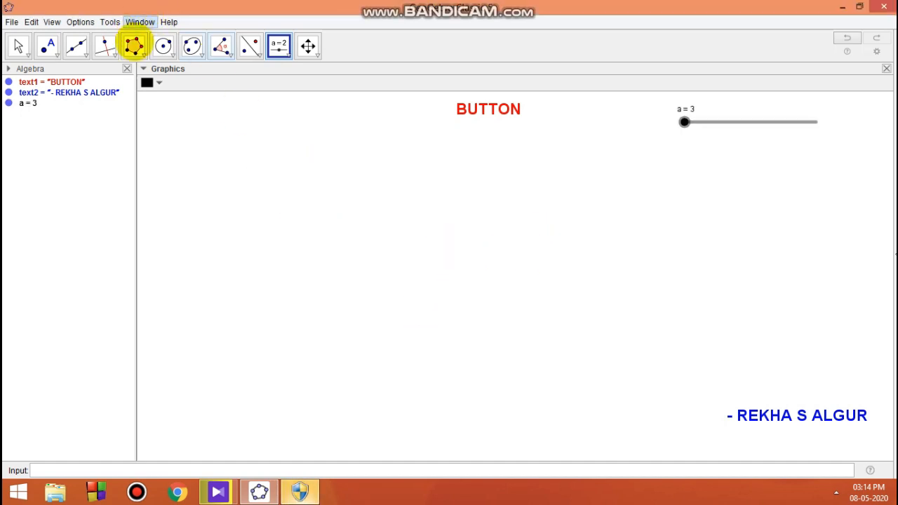
Construct a regular polygon on two new points near the lower left, using slider a as the number of vertices
click(134, 46)
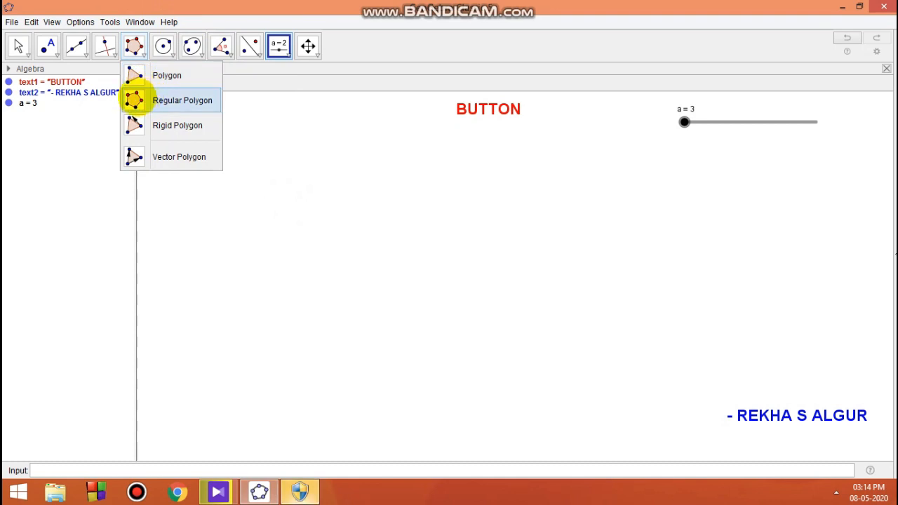
click(134, 100)
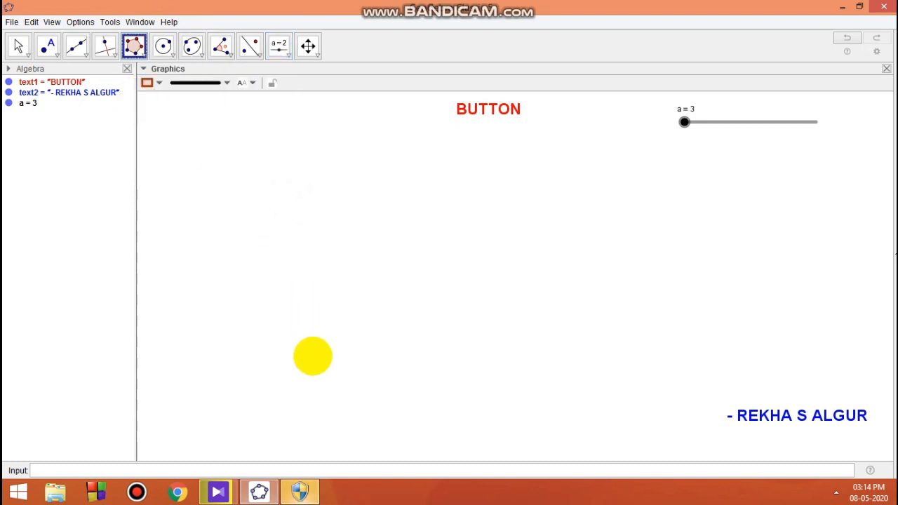
click(315, 359)
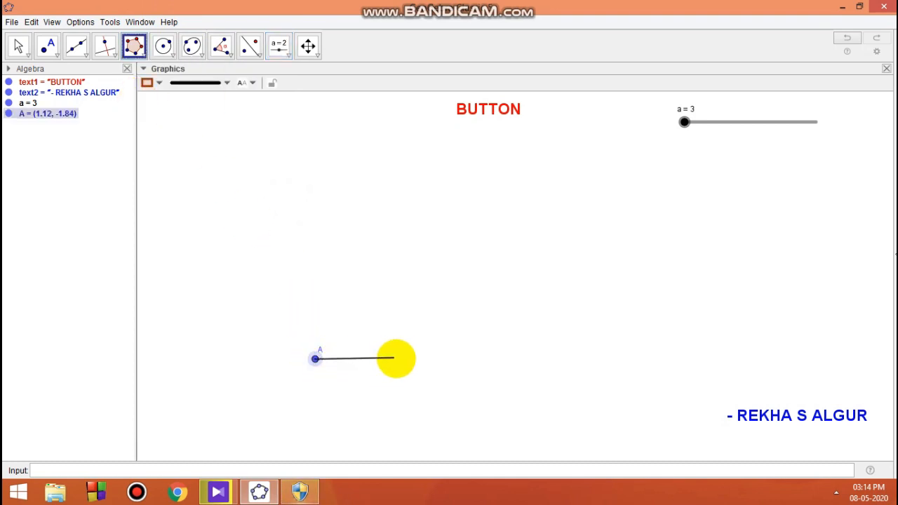
click(397, 359)
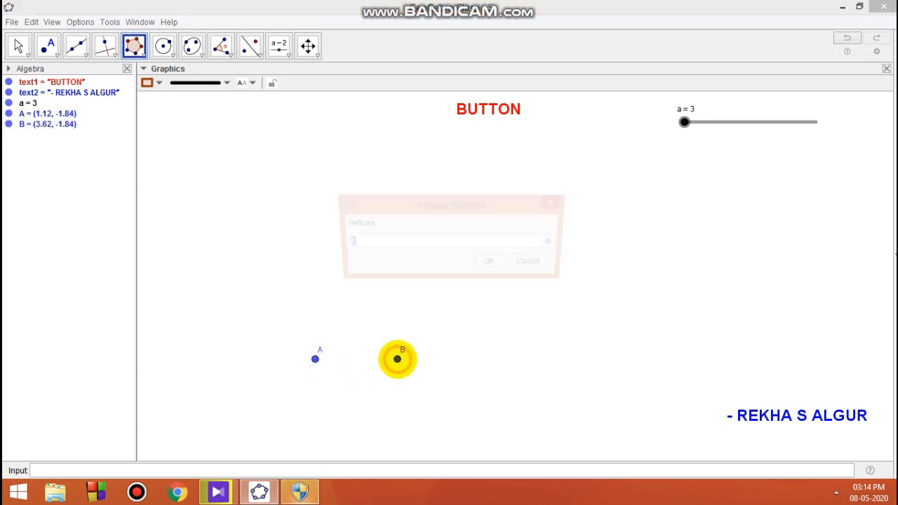
text(4)
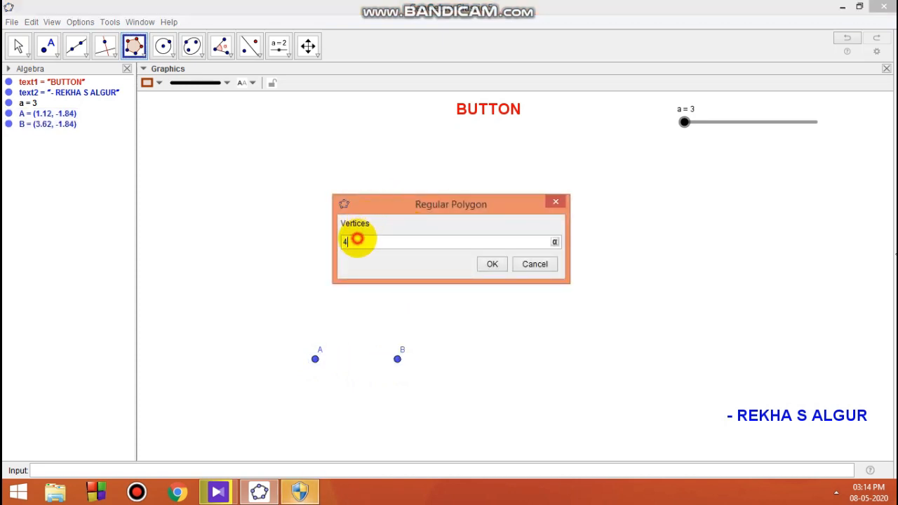
key(BackSpace)
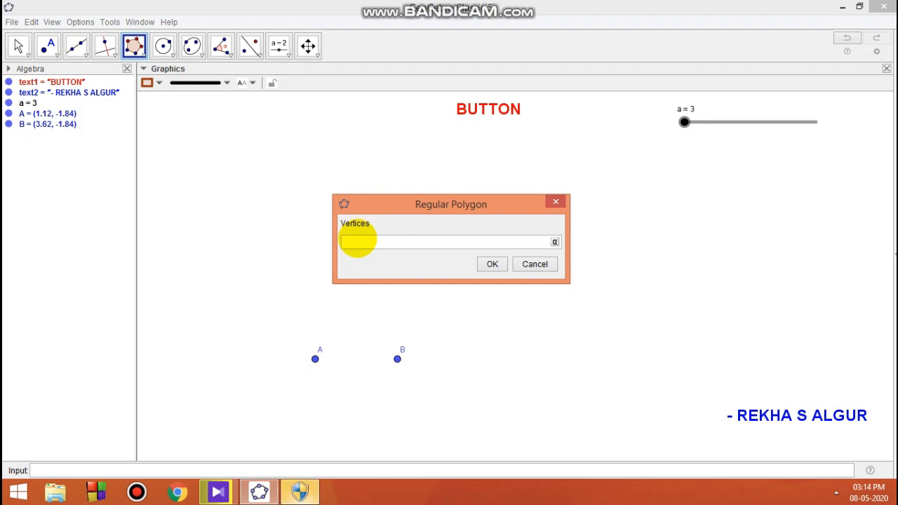
text(a)
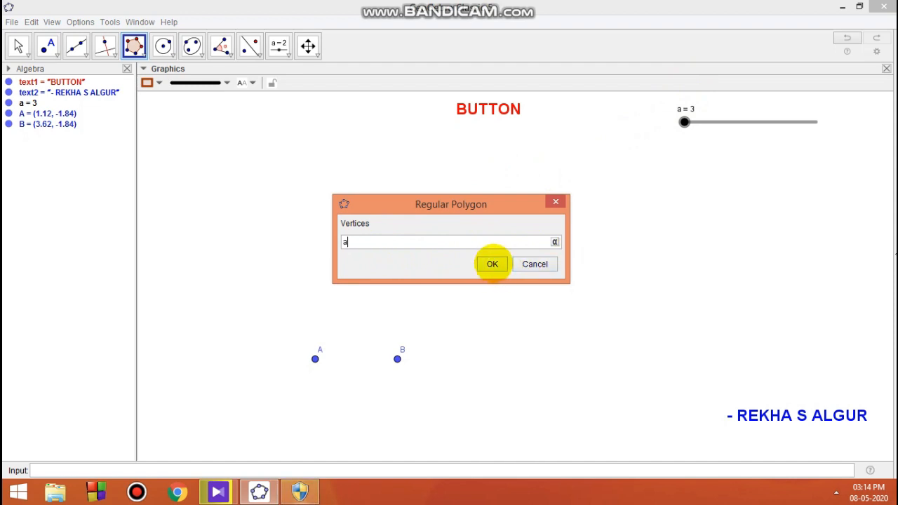
click(492, 264)
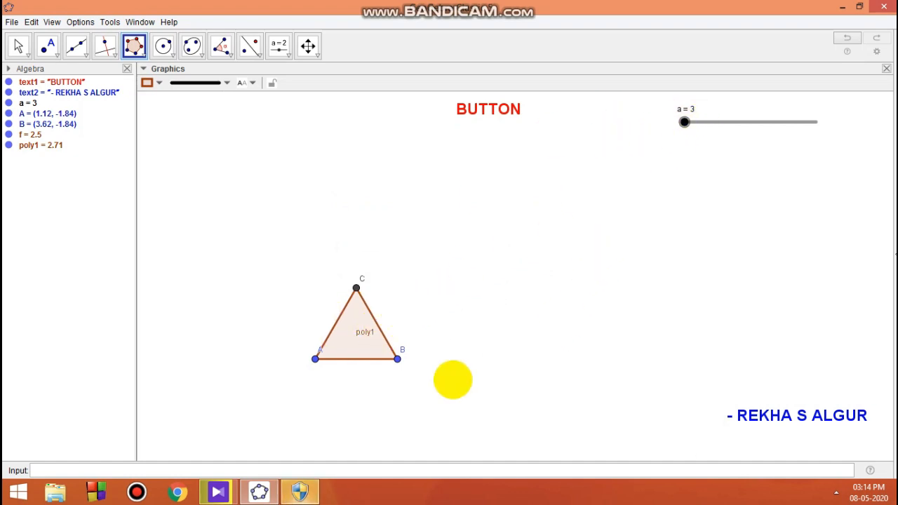
Turn on animation for slider a, pause it, and return the slider to 3
mouse_move(685, 121)
mouse_down()
mouse_move(816, 121)
mouse_move(685, 121)
mouse_up()
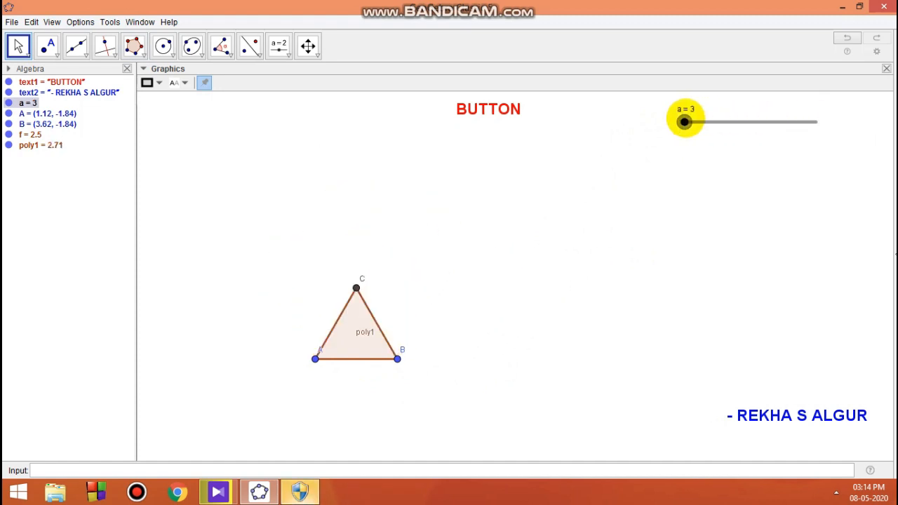
right_click(685, 122)
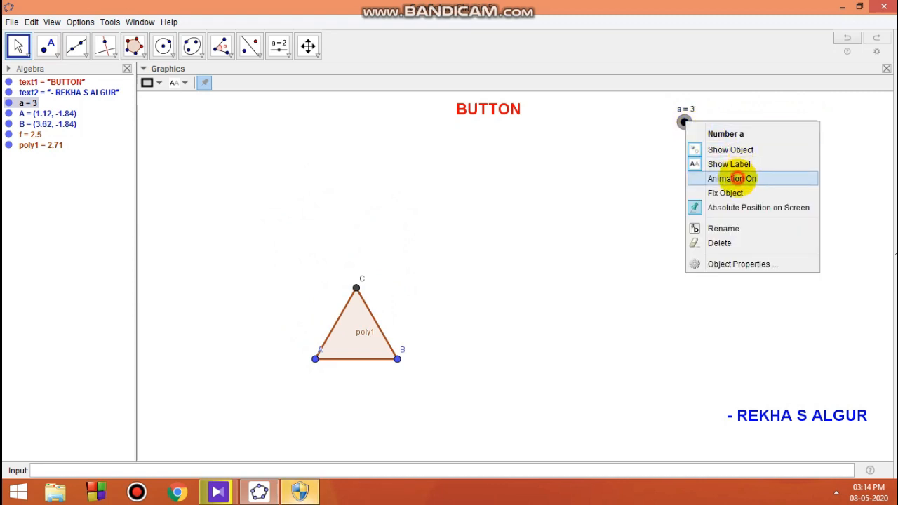
click(733, 179)
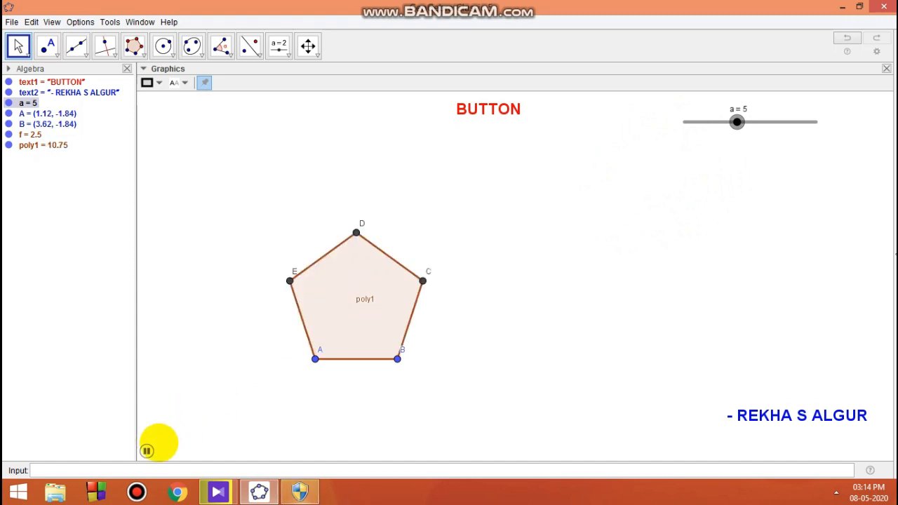
click(147, 450)
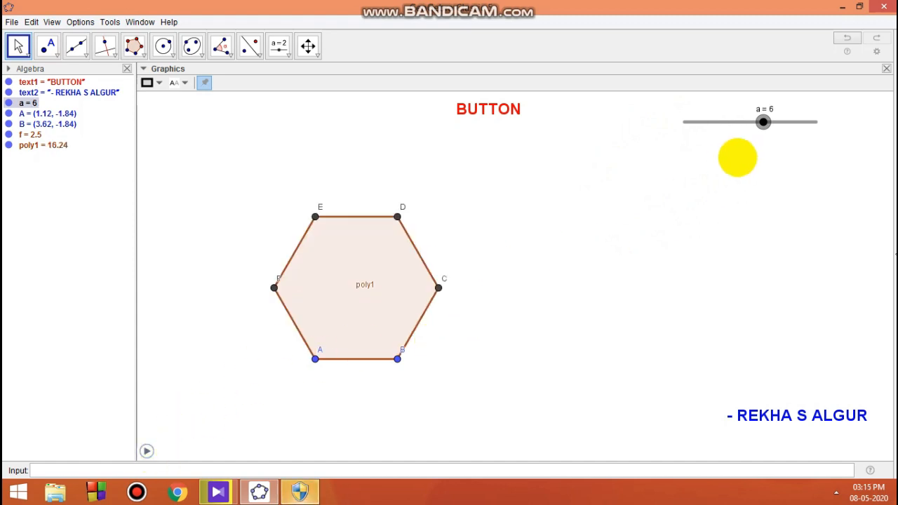
drag(763, 122, 675, 128)
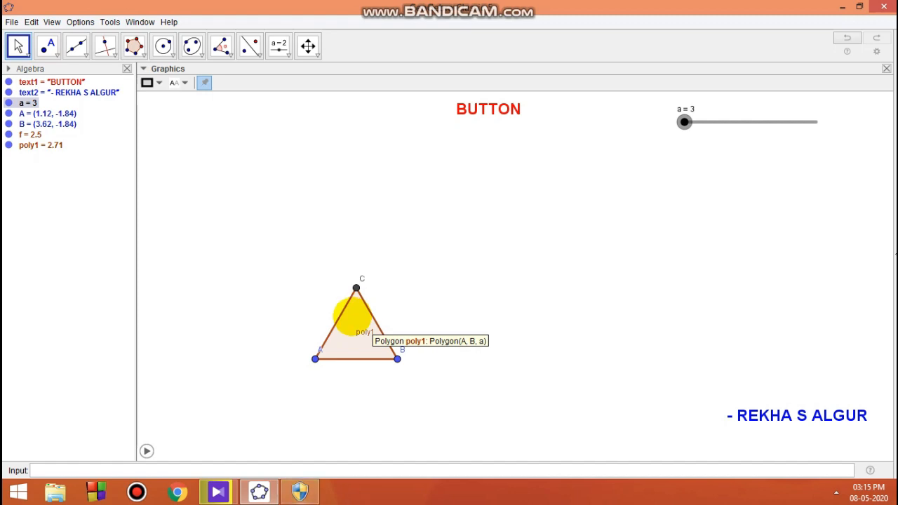
Turn on trace for the polygon and run, then pause, the slider animation
right_click(351, 317)
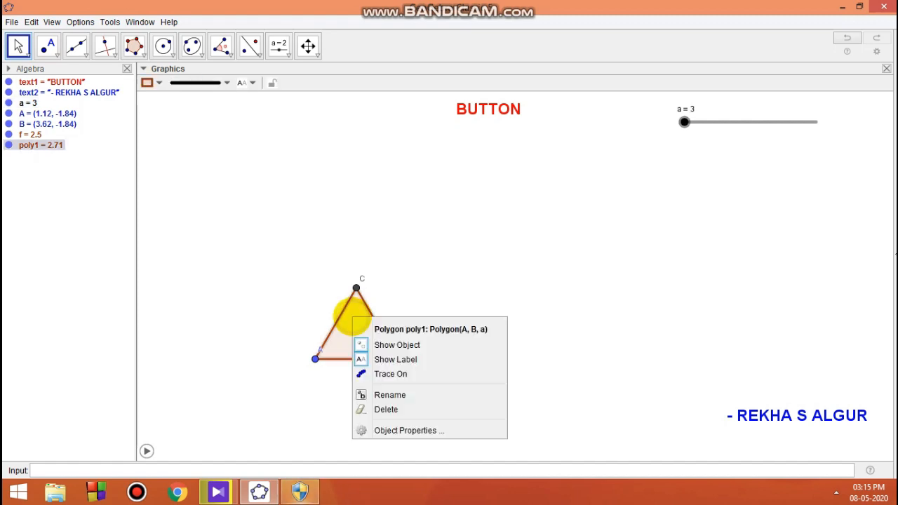
click(398, 374)
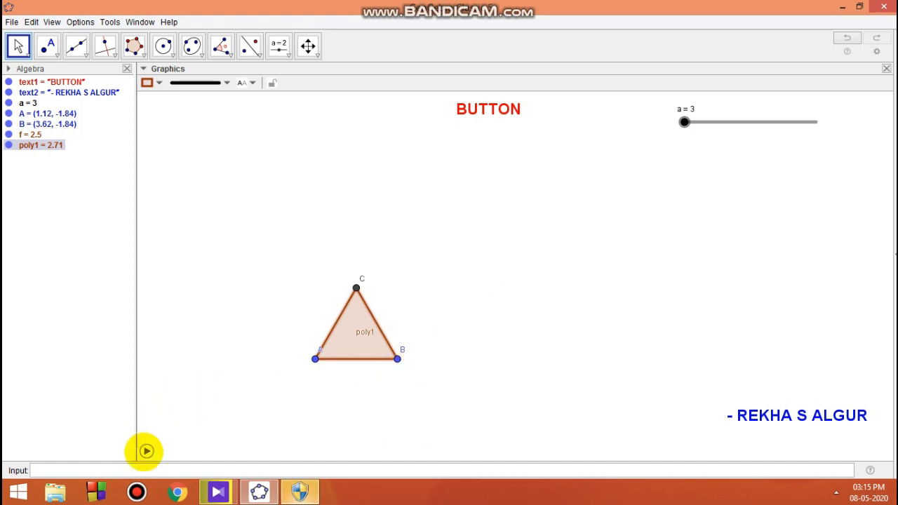
click(146, 450)
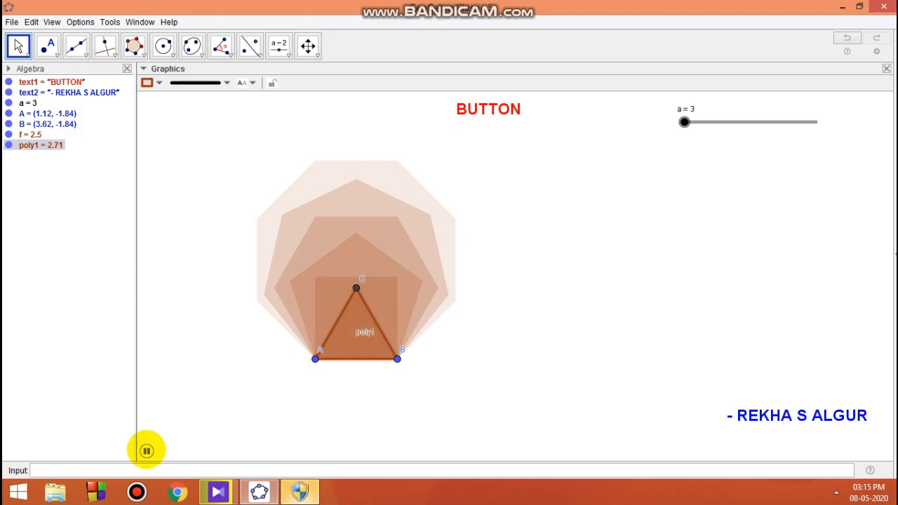
click(147, 451)
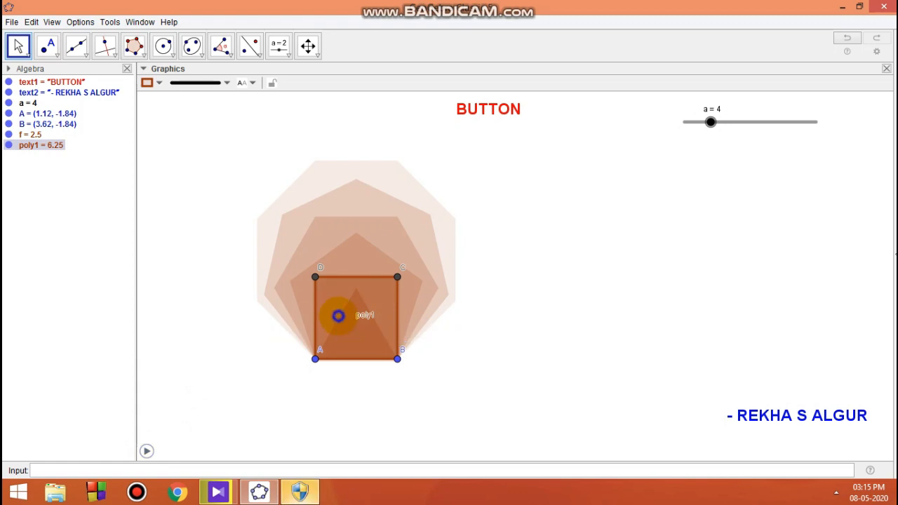
Turn off the polygon's trace and drag slider a back to 3
right_click(339, 316)
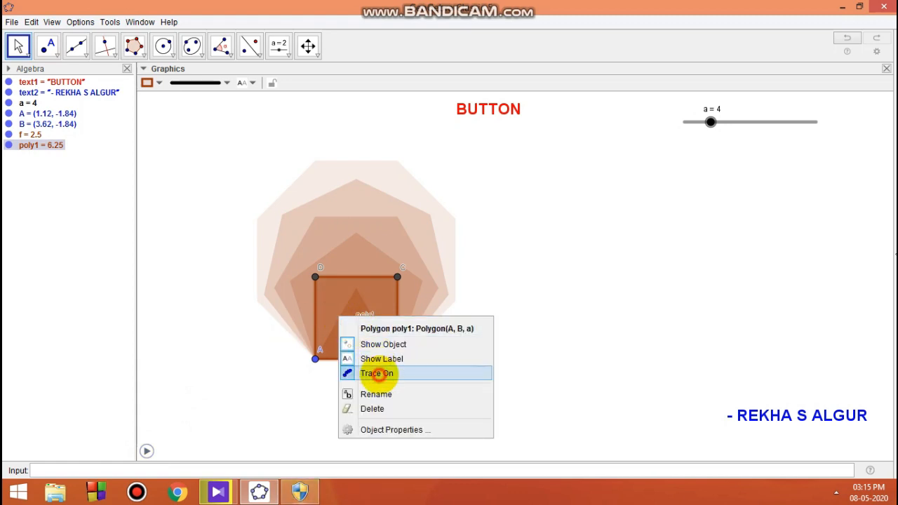
click(379, 373)
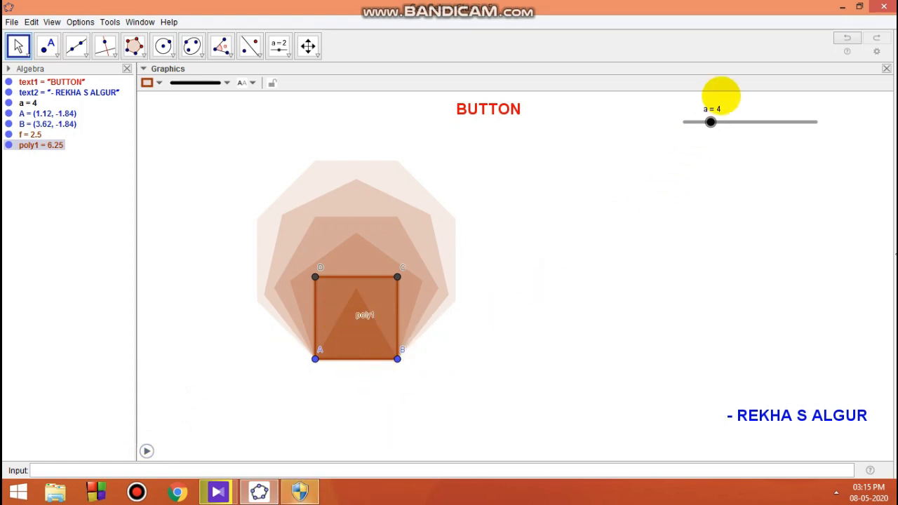
drag(711, 122, 600, 140)
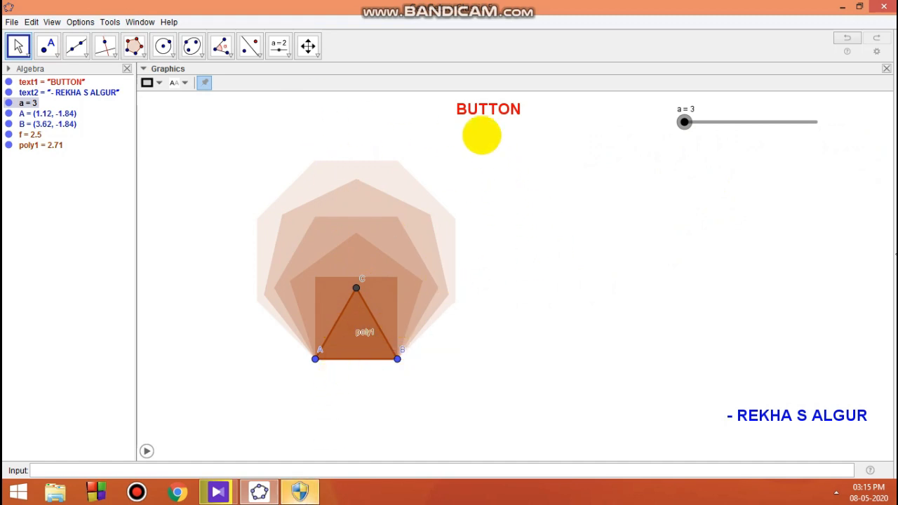
Place a new button to the right of the polygon and caption it Start
click(288, 53)
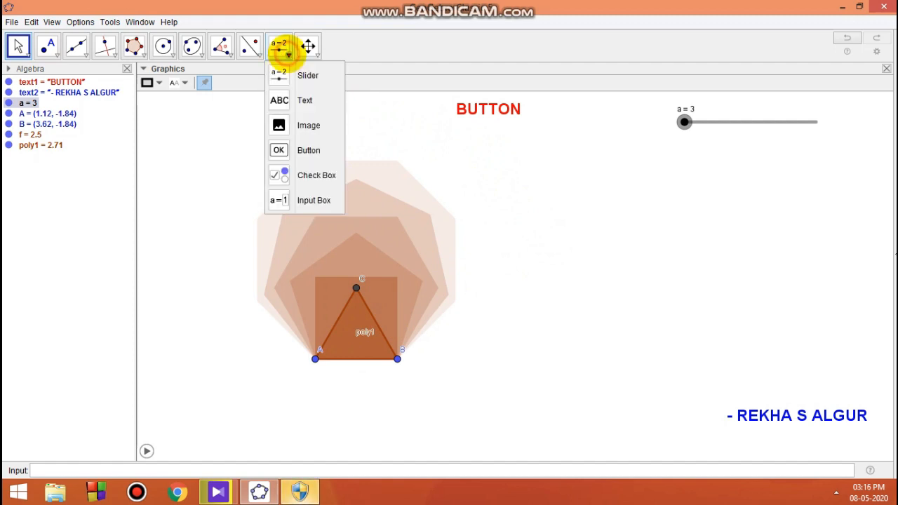
click(307, 151)
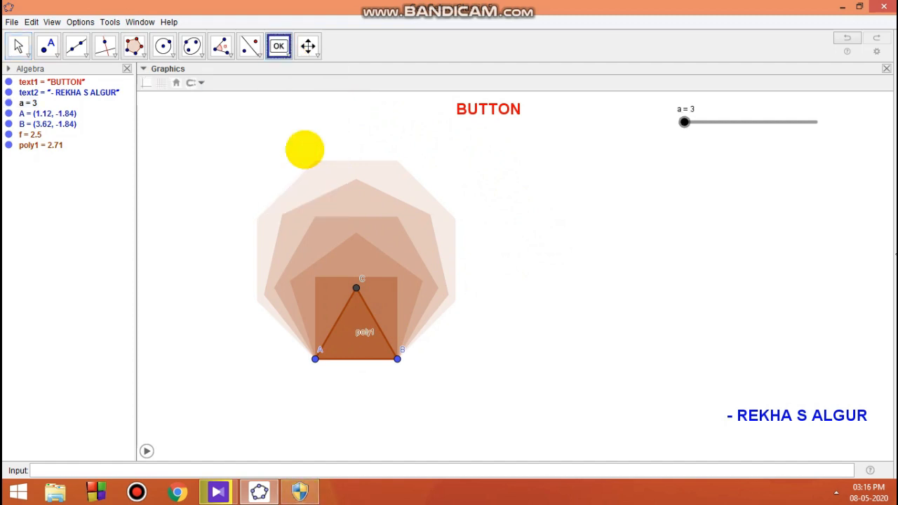
click(588, 215)
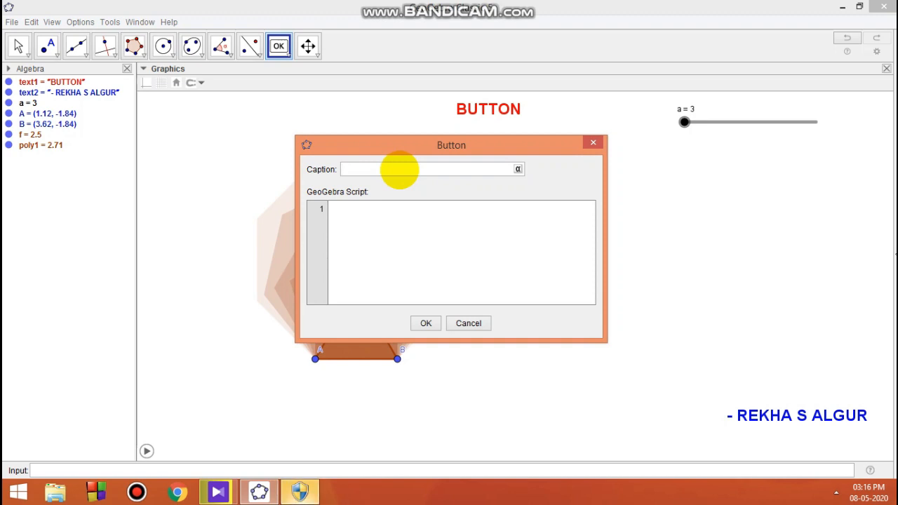
text(Start)
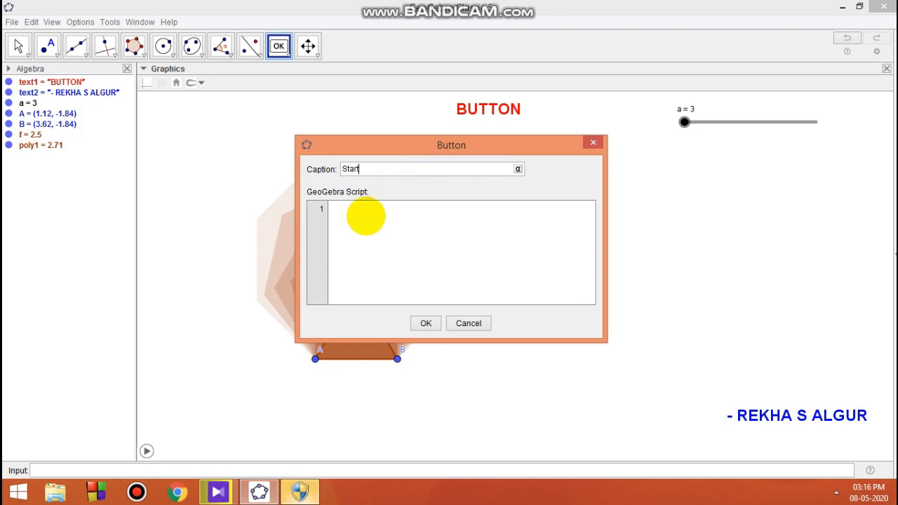
Give the Start button the script StartAnimation[a] and confirm the dialog
click(366, 216)
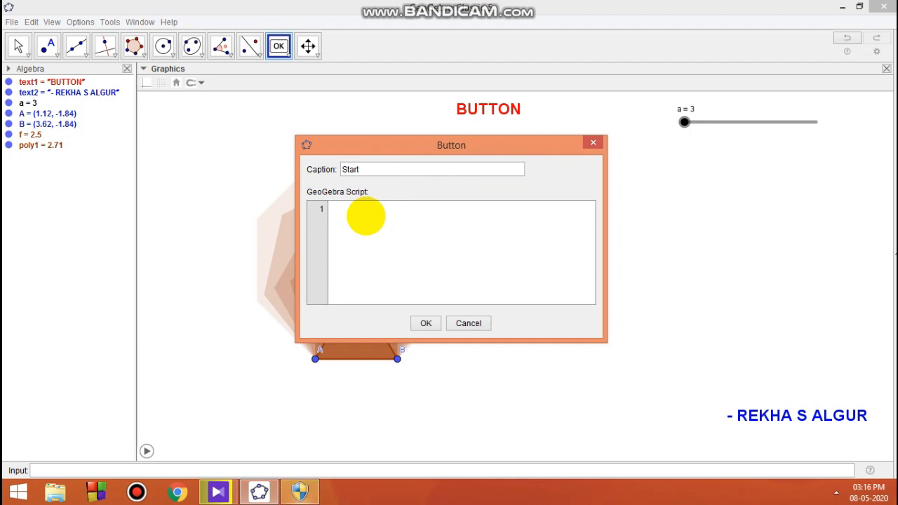
text(St)
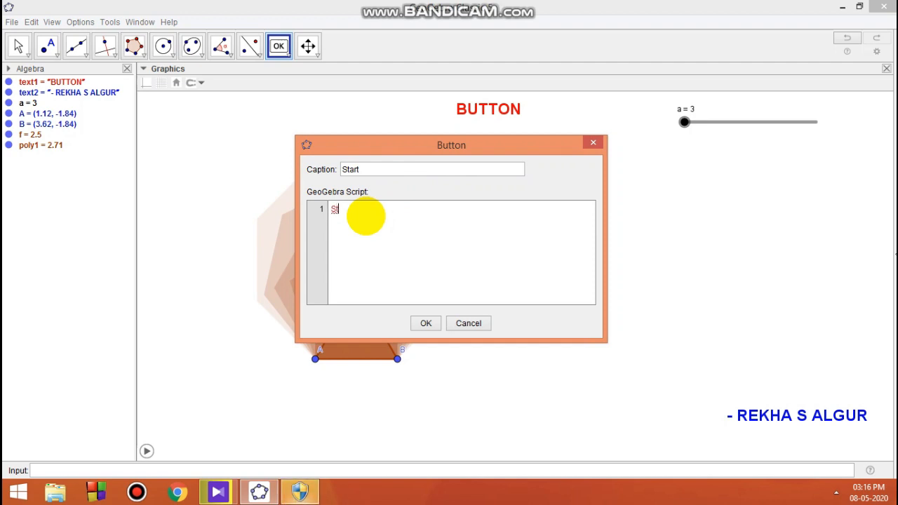
text(art)
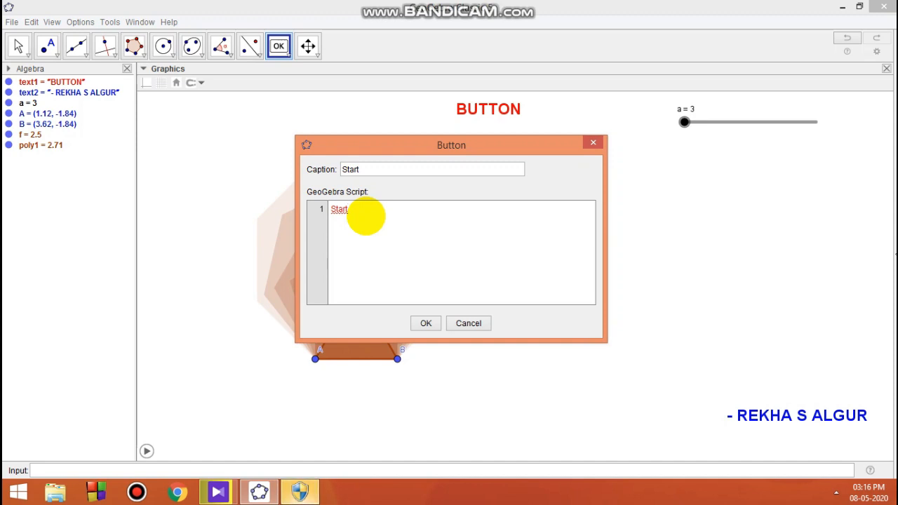
text(Anima)
text(tion)
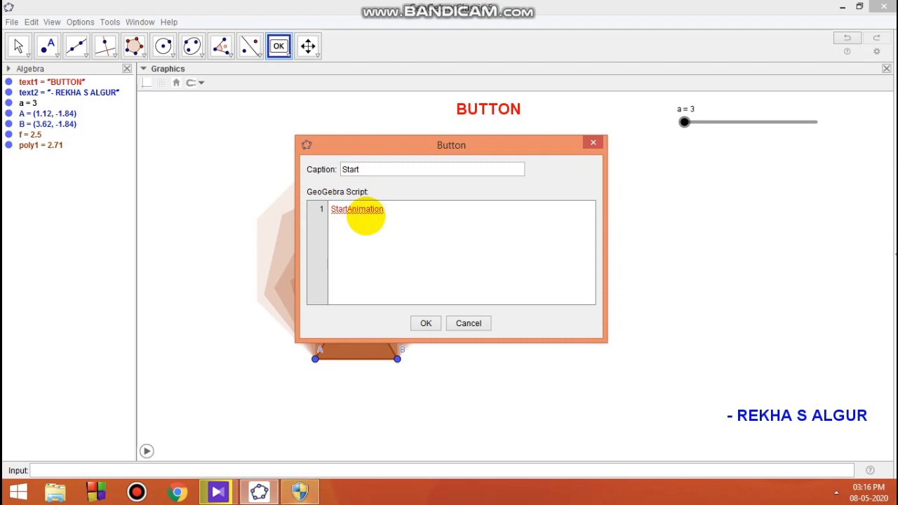
text(()
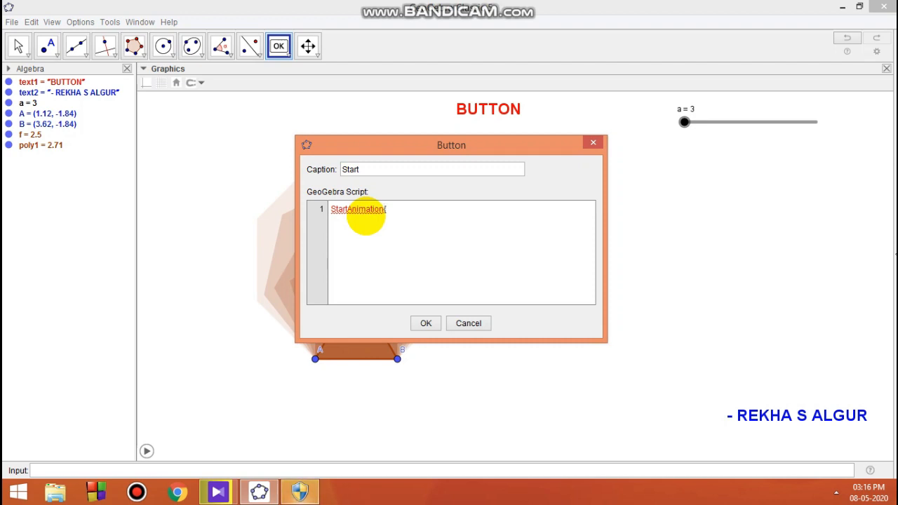
key(BackSpace)
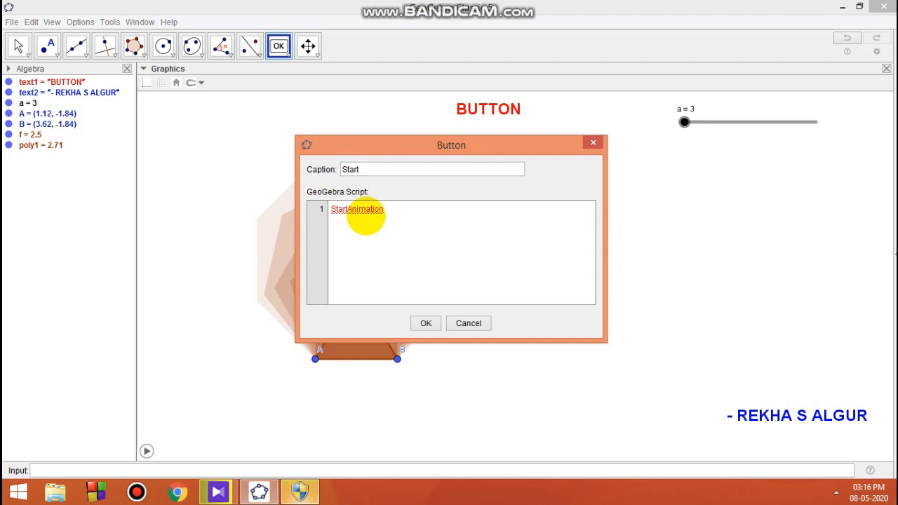
text([)
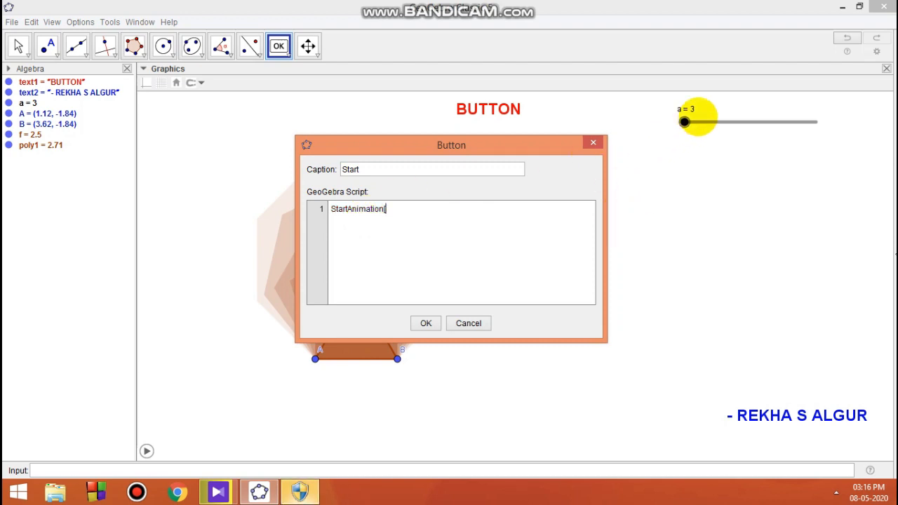
text(a)
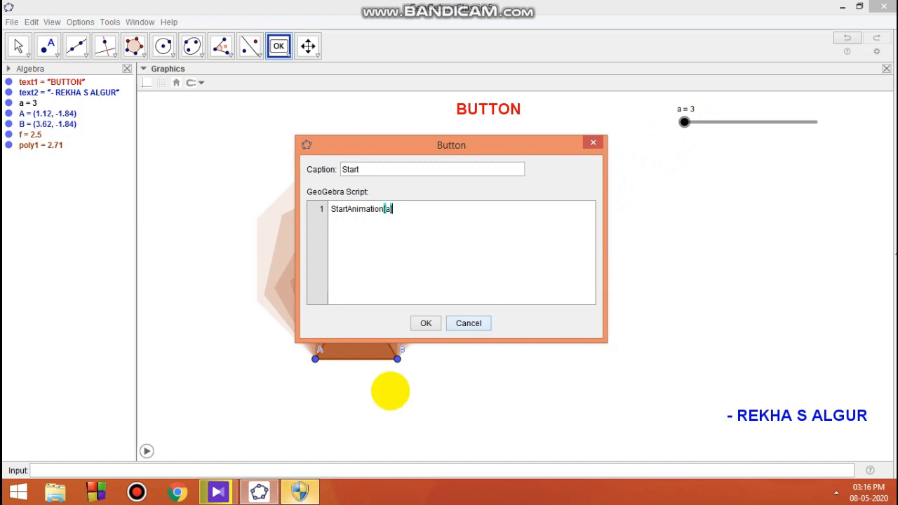
click(426, 323)
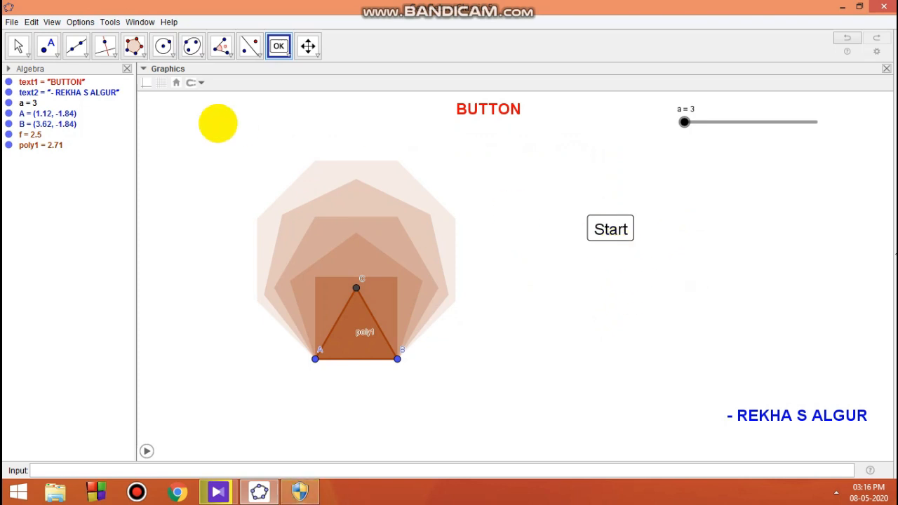
Test the Start button to run the slider animation, then pause it
click(18, 46)
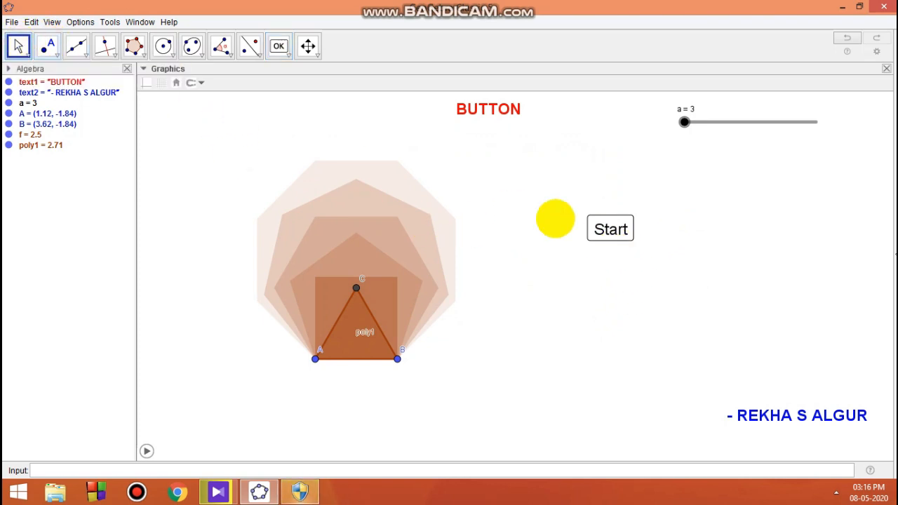
click(611, 231)
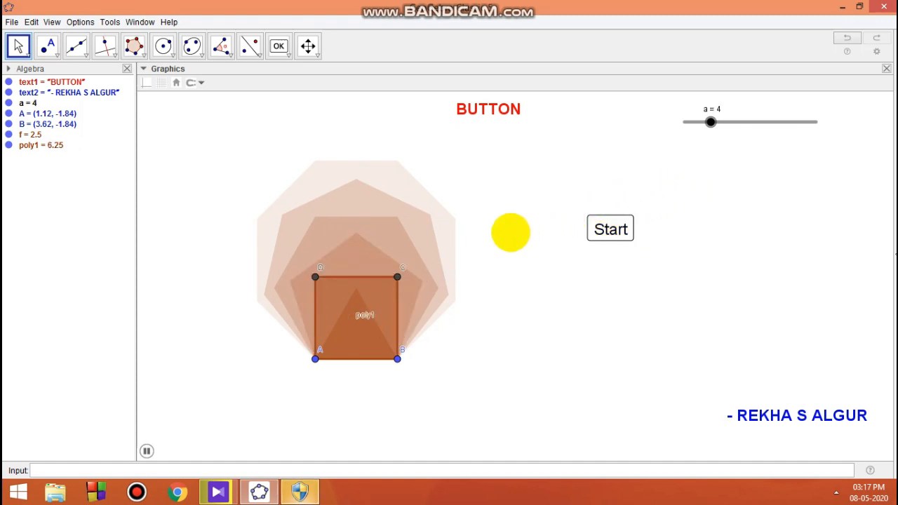
click(146, 451)
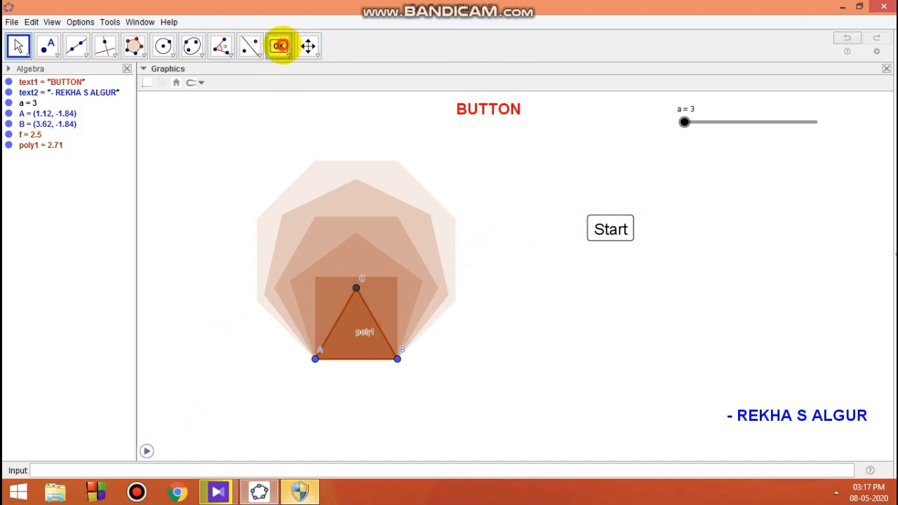
Place a second button further right and caption it Reset
click(278, 47)
click(691, 231)
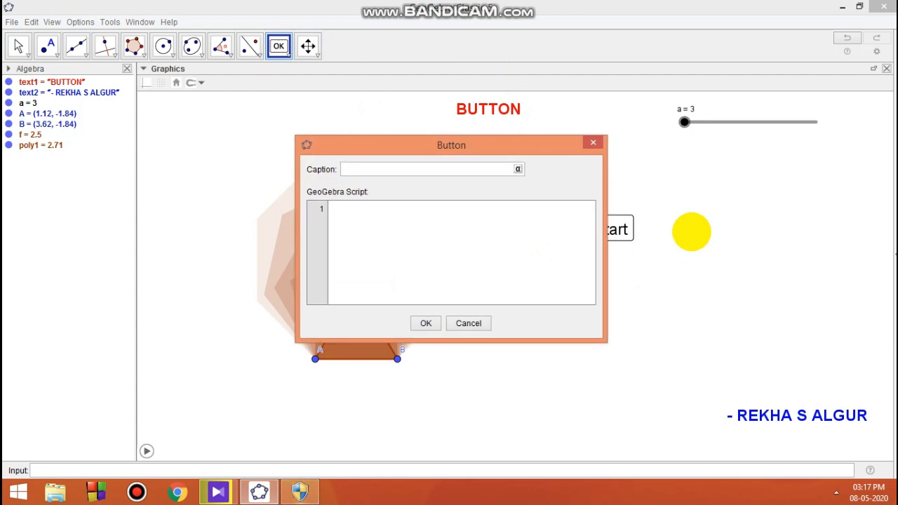
text(Re)
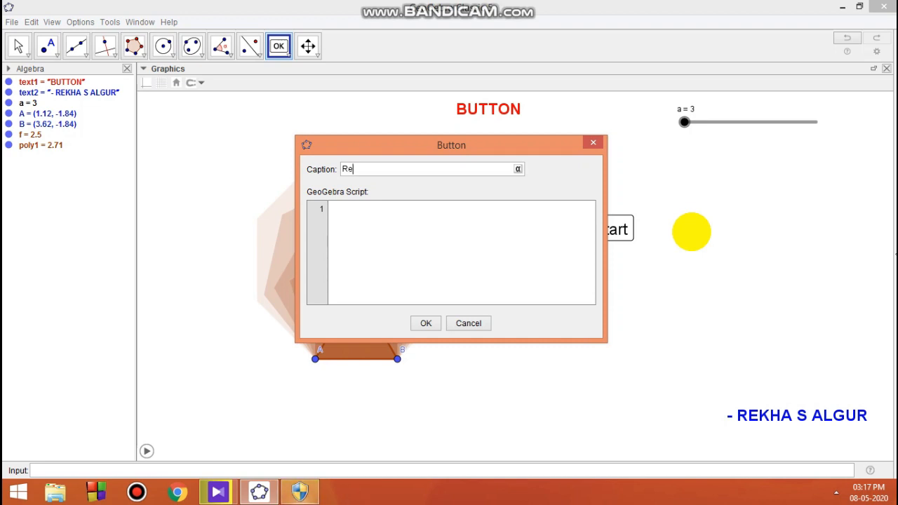
text(set)
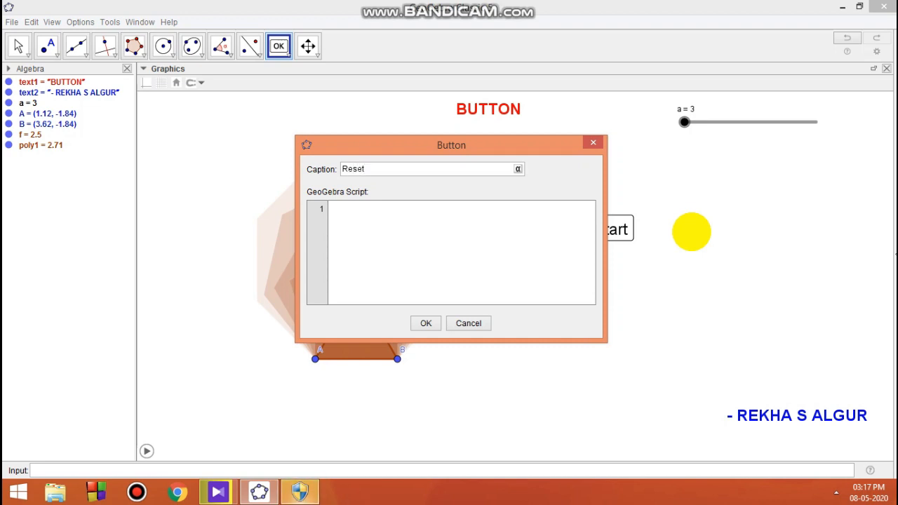
click(451, 230)
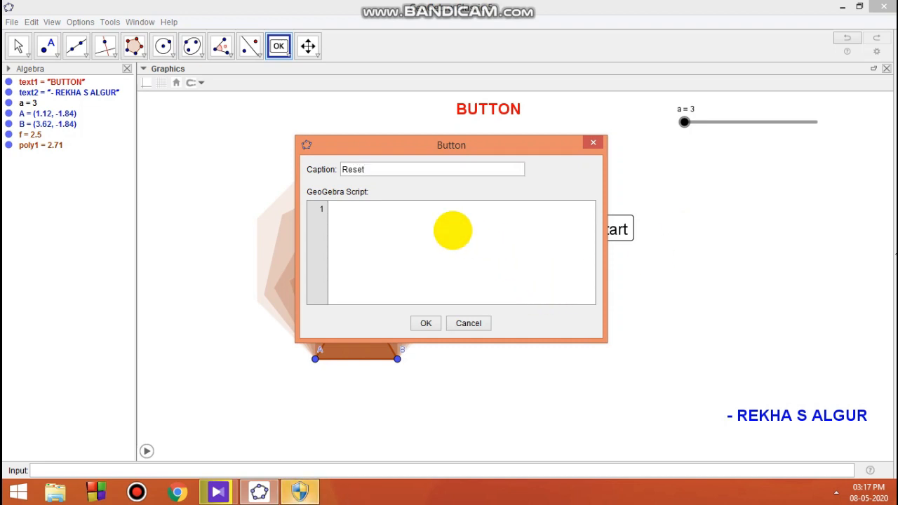
Give the Reset button the script StartAnimation[false] and a=3 on two lines, and confirm
text(S)
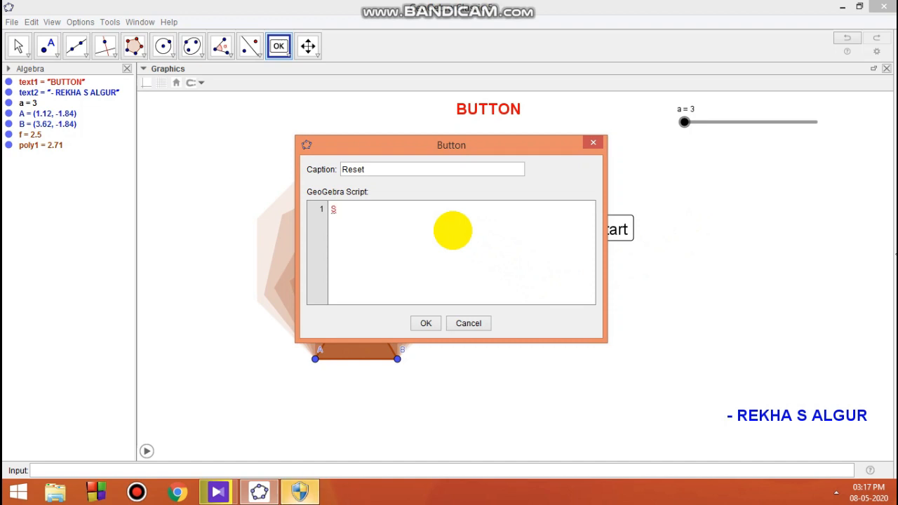
text(tartAnimation[)
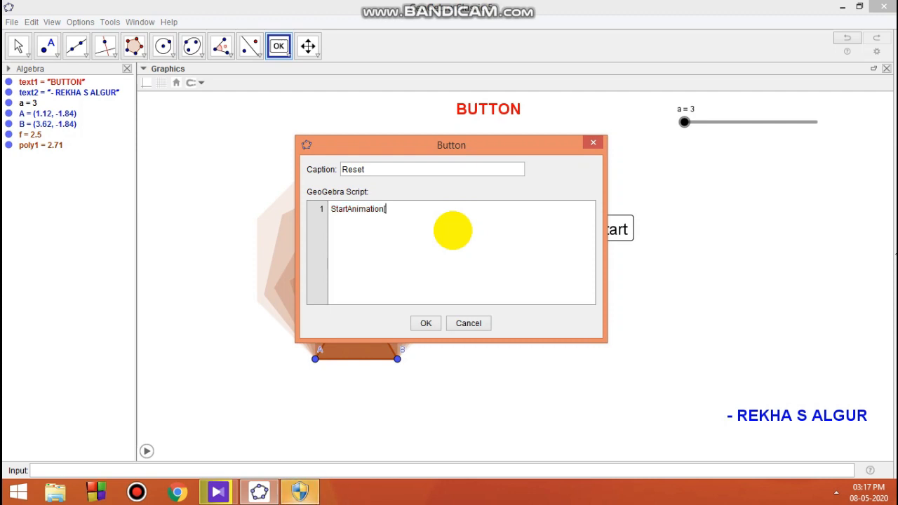
text(fal)
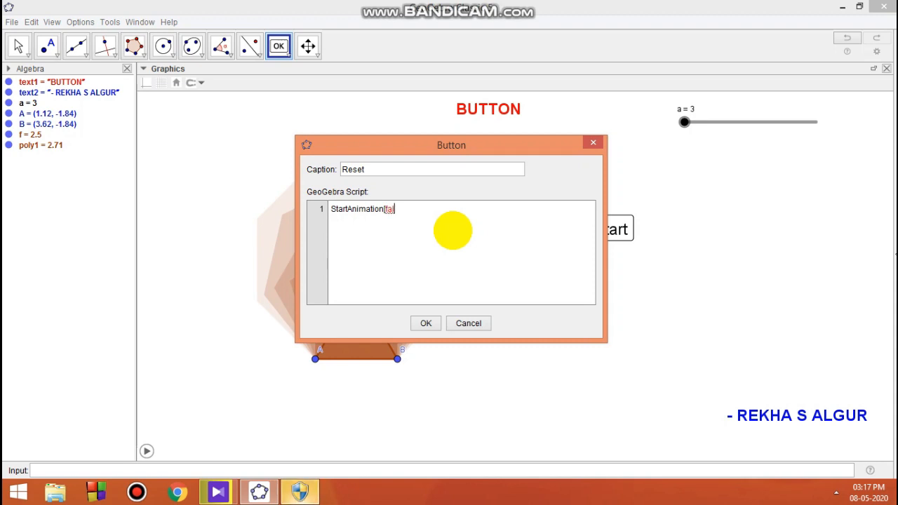
text(se])
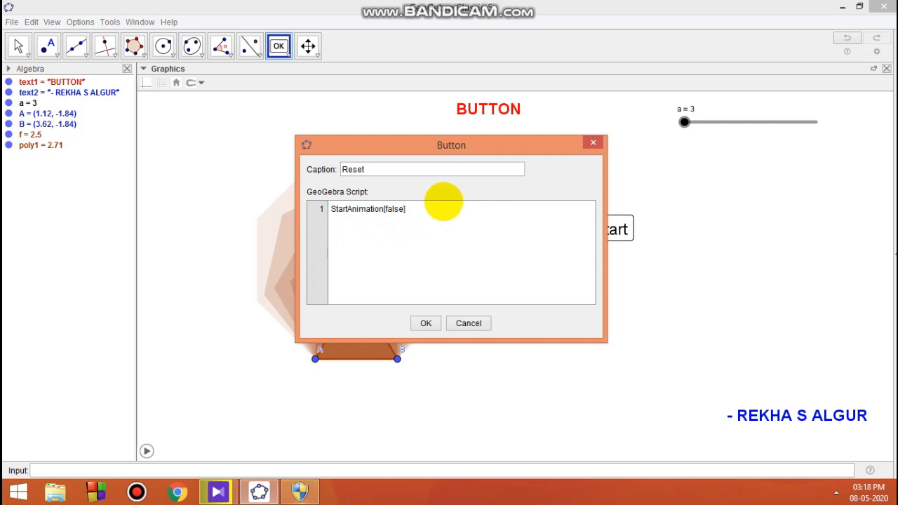
key(Return)
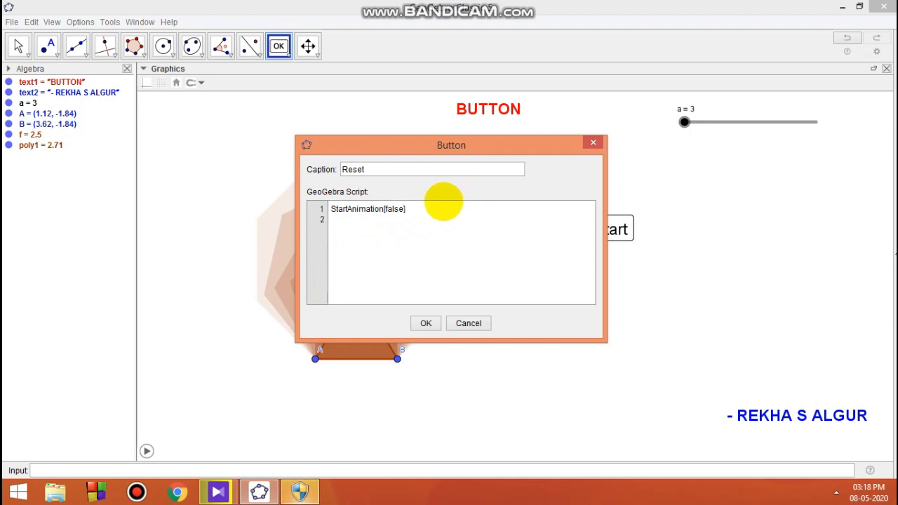
text(a=)
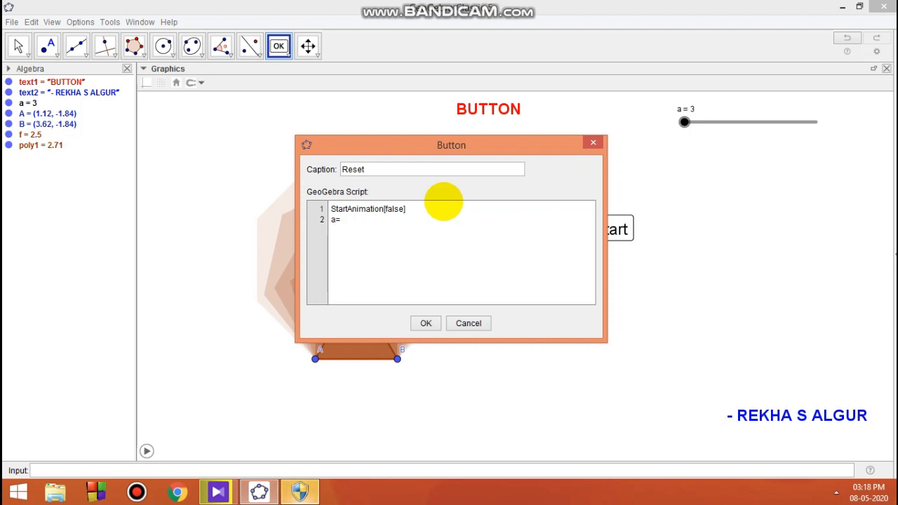
text(3)
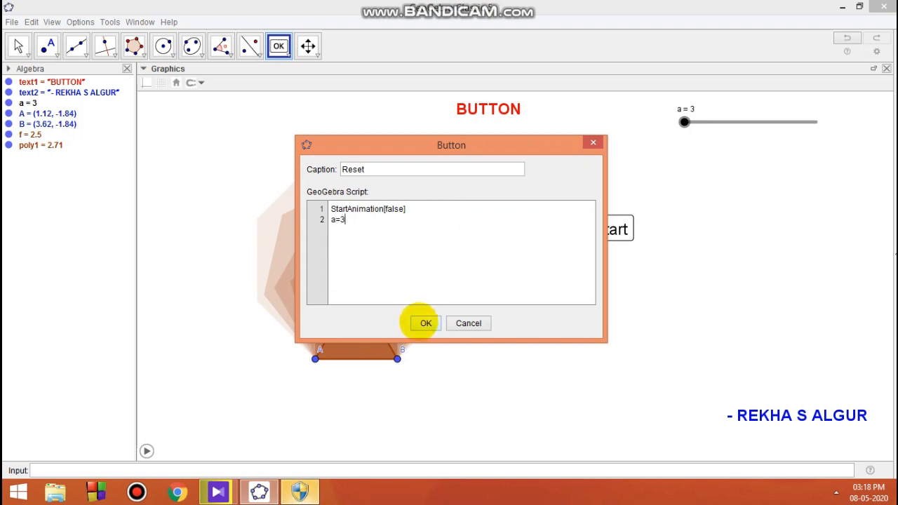
click(425, 323)
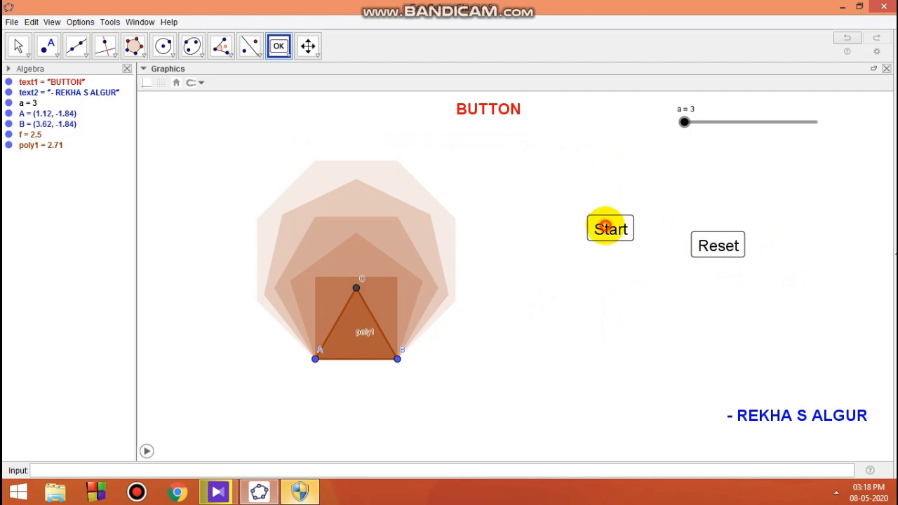
Test the Start and Reset buttons, dismissing the stray new-button dialog, until slider a returns to 3
click(609, 228)
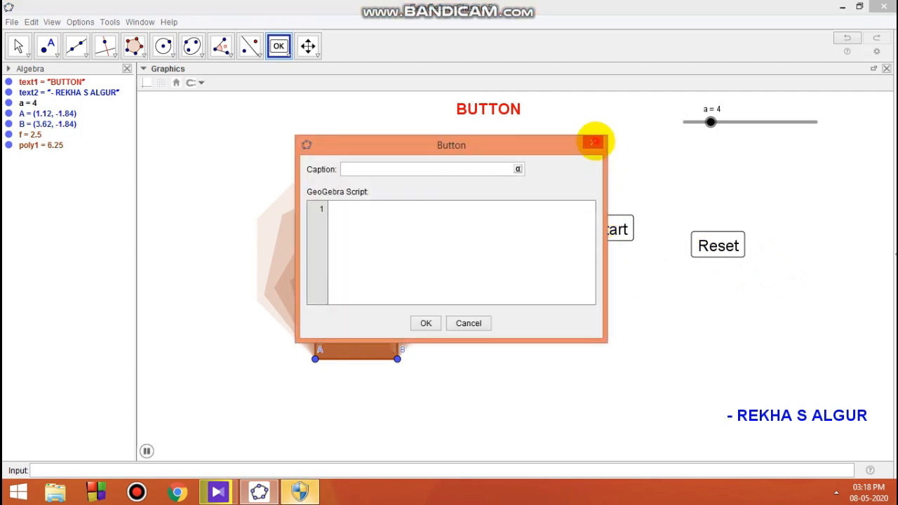
click(594, 142)
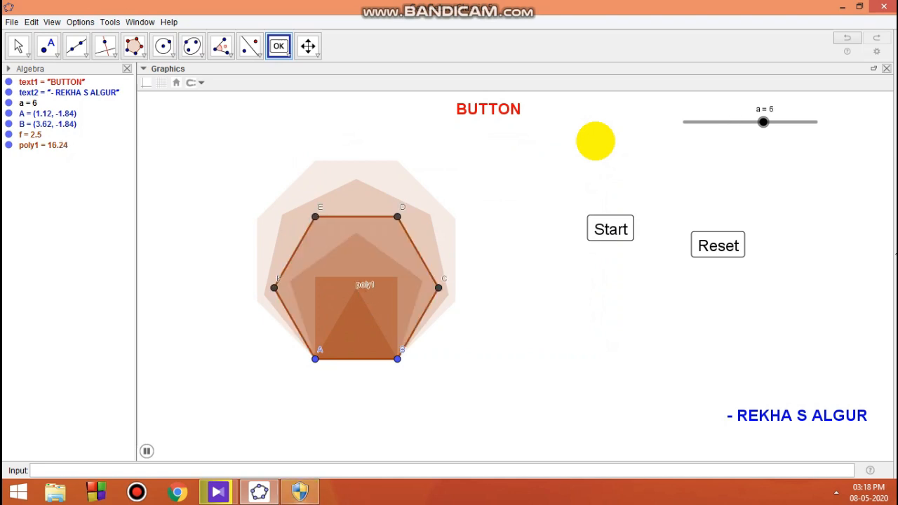
key(Escape)
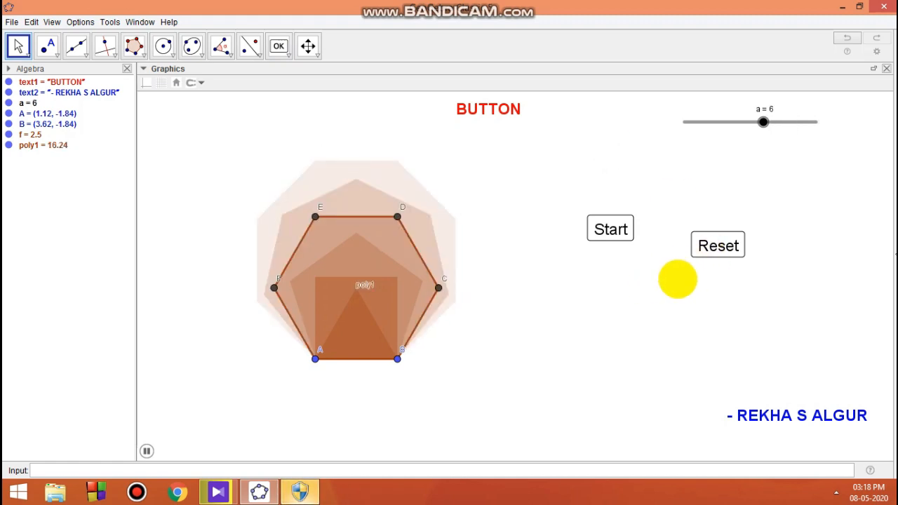
click(717, 246)
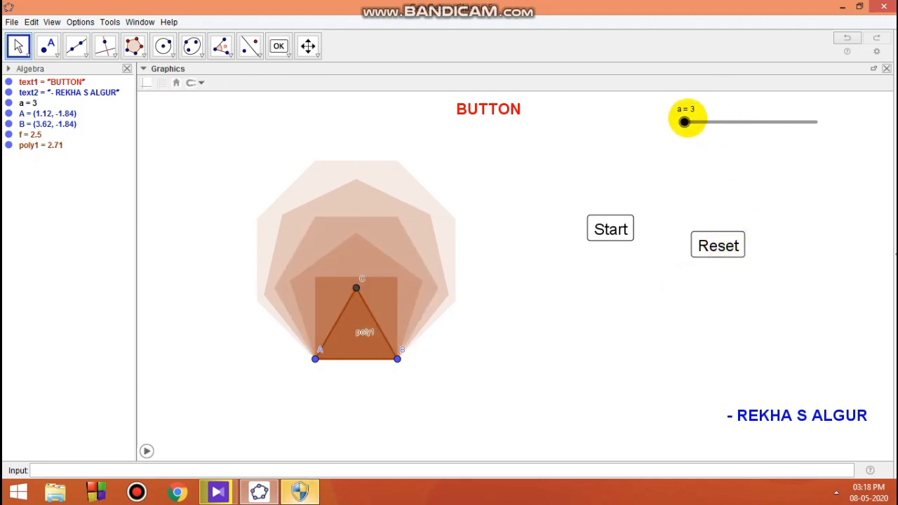
click(607, 228)
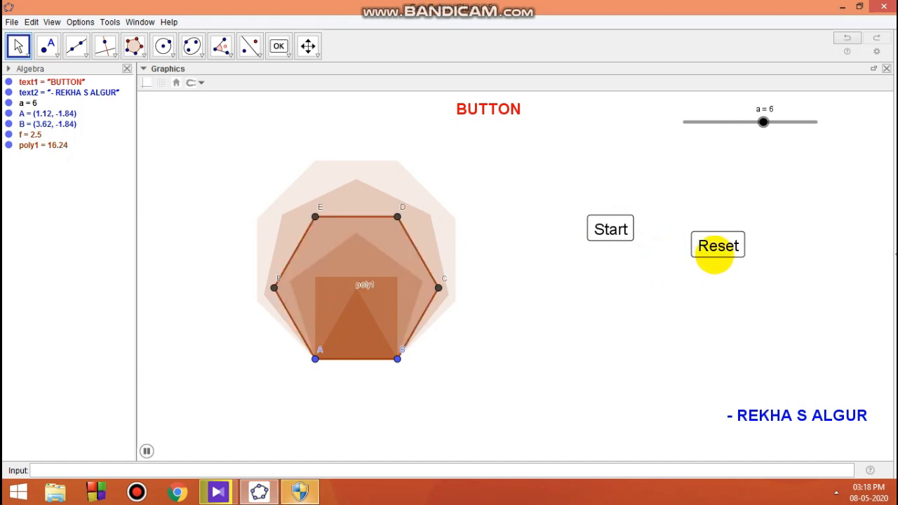
click(717, 251)
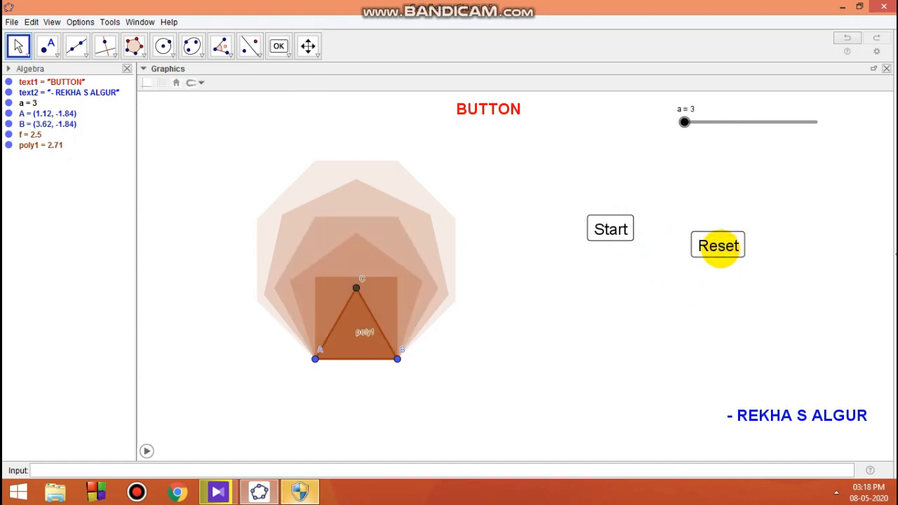